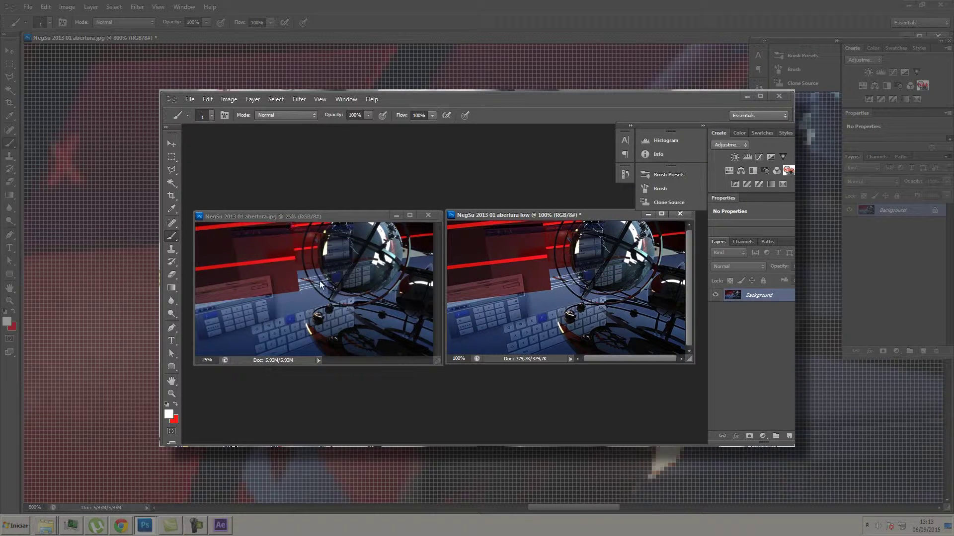
# Close the extra document, leaving the full-res render at 25% beside the low-res render at 100%.
pyautogui.hotkey('ctrl', 'w')
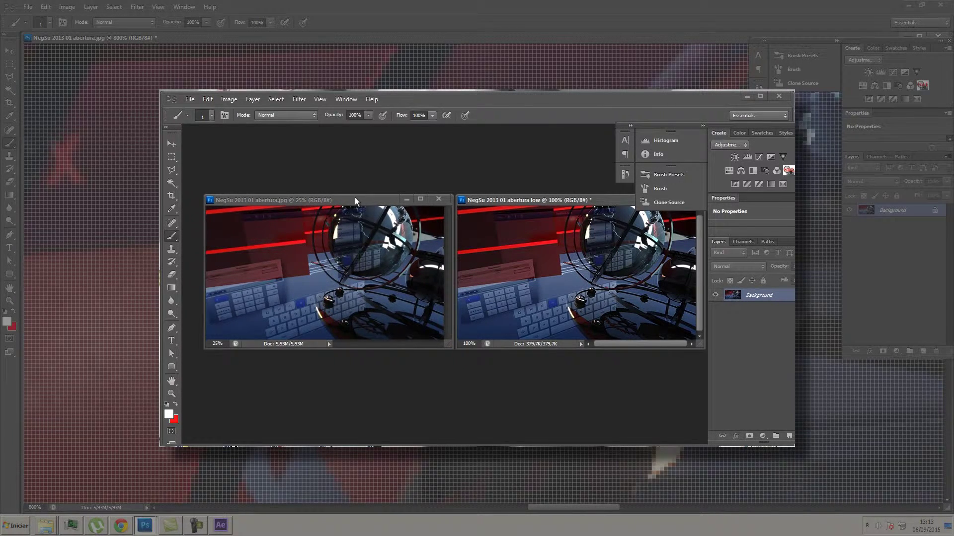
# Move the full-res render beside the low-res one and zoom it between 50% and 100%.
pyautogui.moveTo(356, 200); pyautogui.dragTo(368, 183)
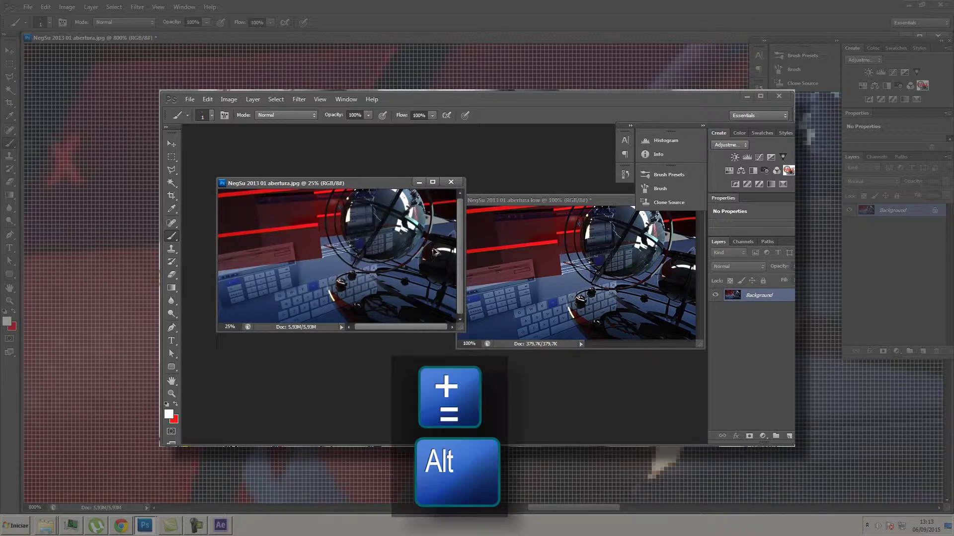
pyautogui.hotkey('ctrl', 'alt', '+')
pyautogui.hotkey('ctrl', 'alt', '+')
pyautogui.hotkey('ctrl', 'alt', '+')
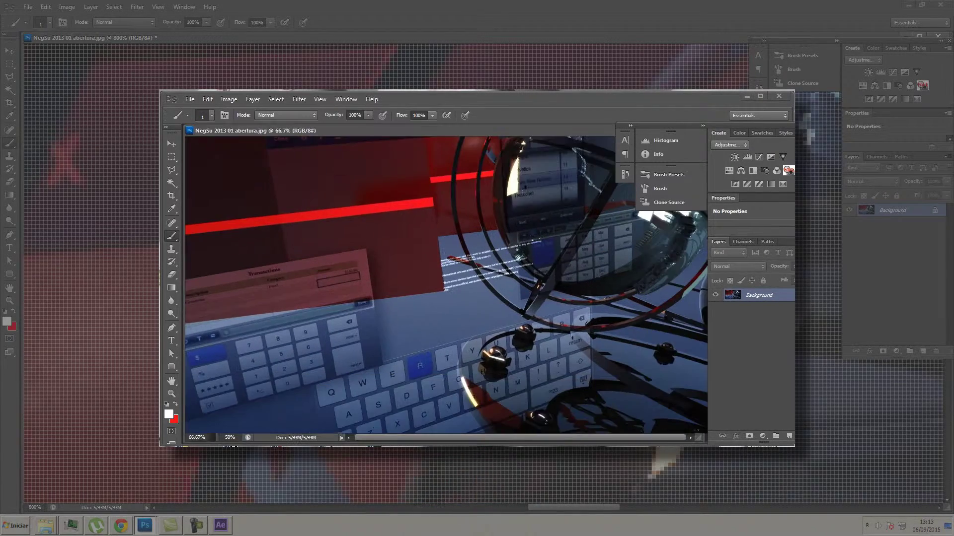
pyautogui.hotkey('ctrl', 'alt', '+')
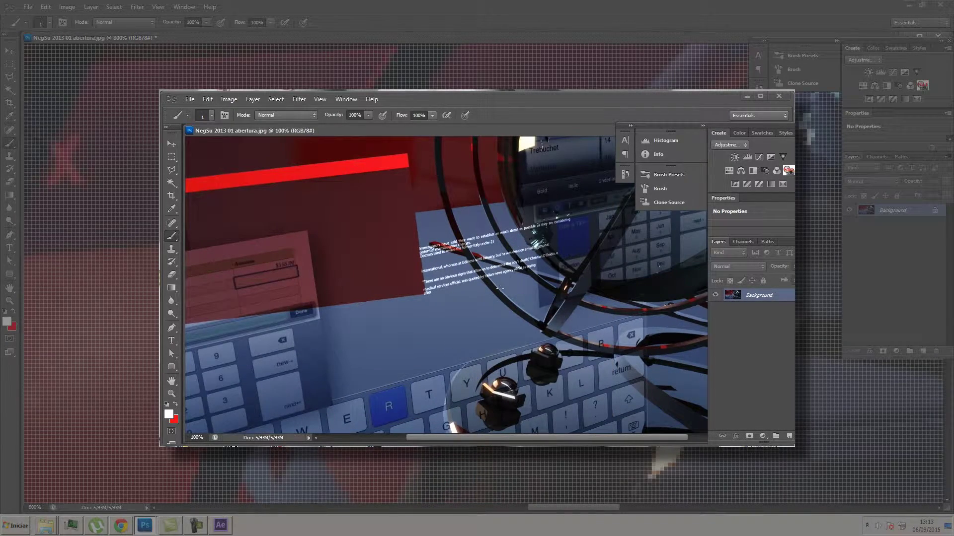
pyautogui.hotkey('ctrl', 'alt', '+')
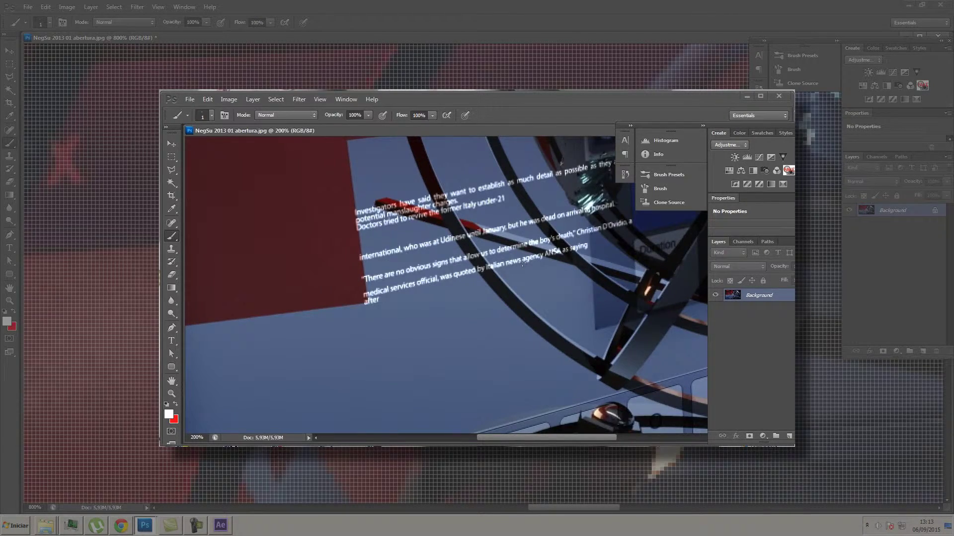
pyautogui.hotkey('ctrl', 'alt', '-')
pyautogui.hotkey('ctrl', 'alt', '-')
pyautogui.hotkey('ctrl', 'alt', '-')
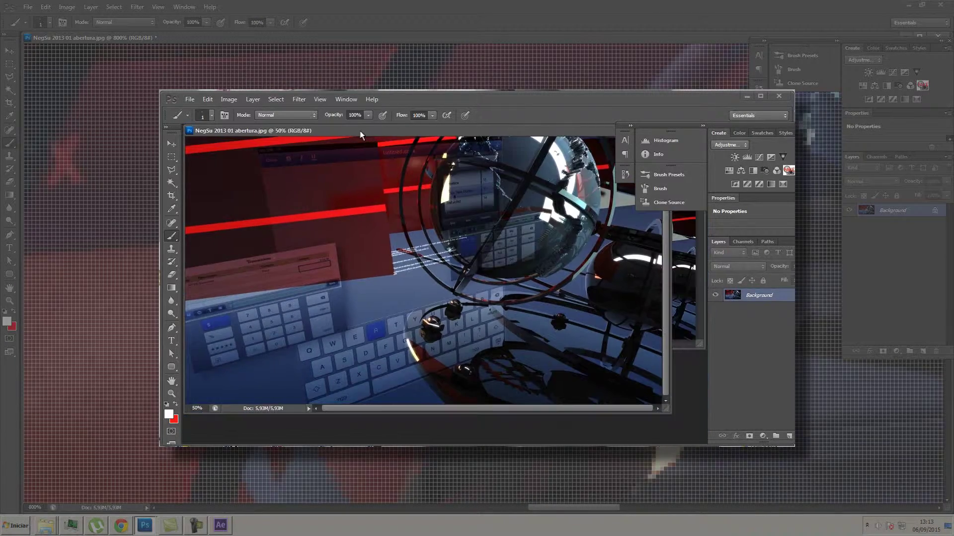
# Zoom the low-res render to 300%, return it to 100%, and reposition its floating window.
pyautogui.click(679, 273)
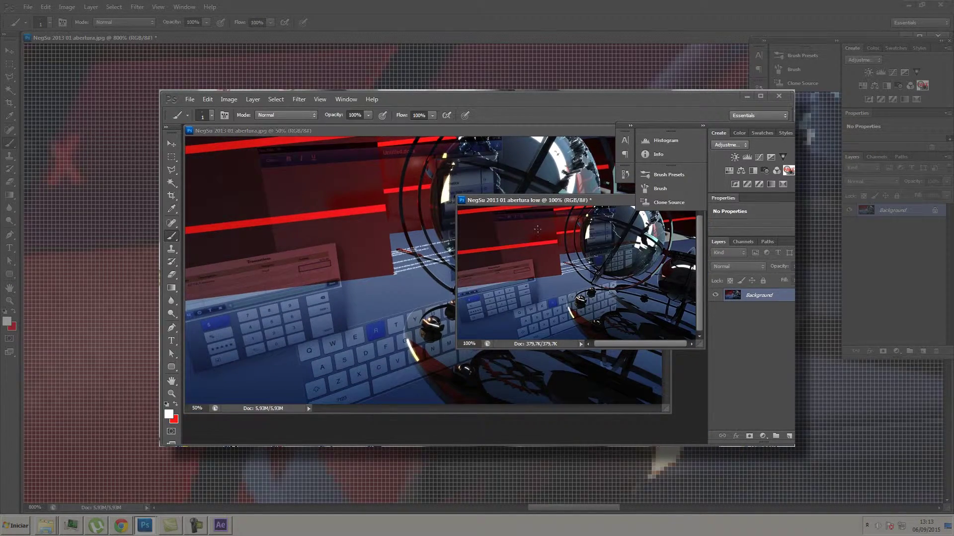
pyautogui.hotkey('ctrl', 'alt', '+')
pyautogui.hotkey('ctrl', 'alt', '+')
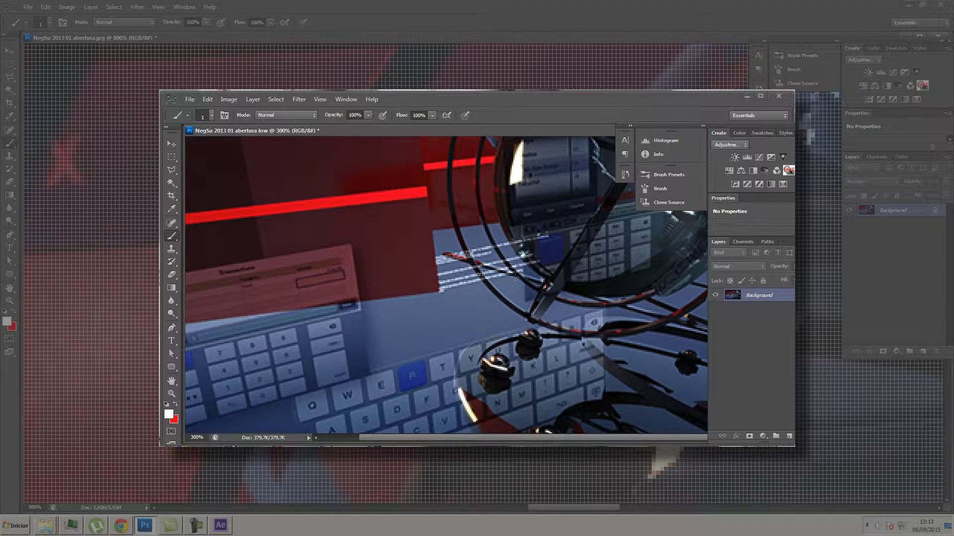
pyautogui.hotkey('ctrl', 'Tab')
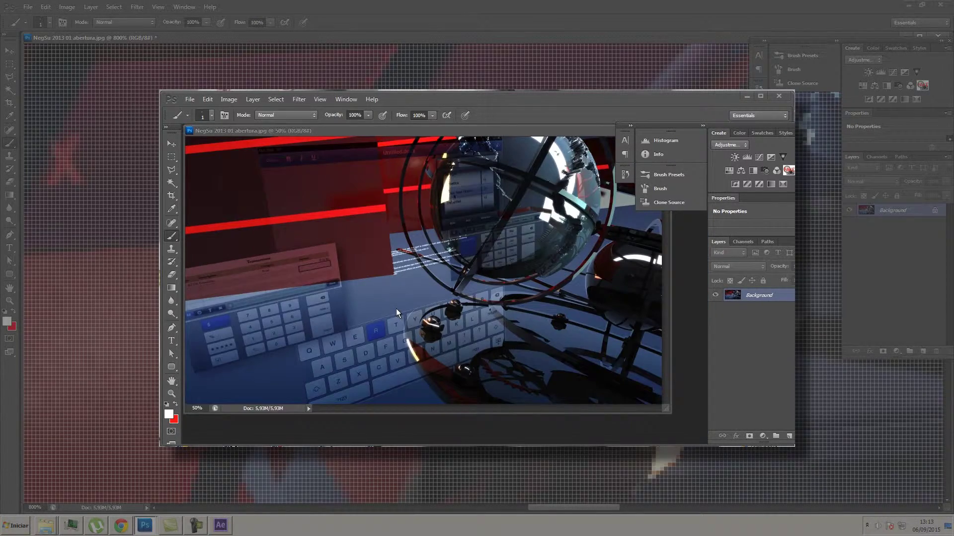
pyautogui.hotkey('ctrl', 'Tab')
pyautogui.hotkey('ctrl', 'alt', '-')
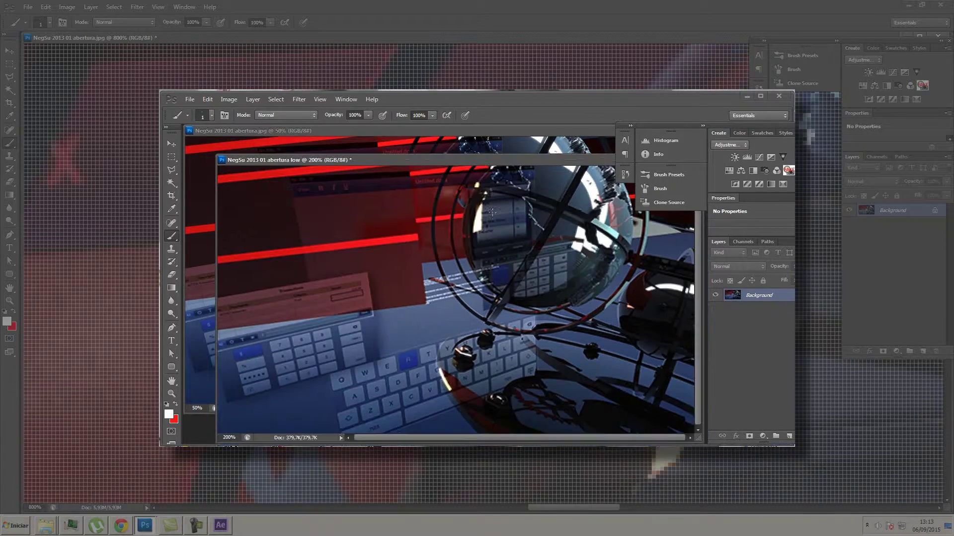
pyautogui.hotkey('ctrl', 'alt', '-')
pyautogui.moveTo(344, 163)
pyautogui.mouseDown()
pyautogui.moveTo(589, 223)
pyautogui.moveTo(508, 209)
pyautogui.mouseUp()
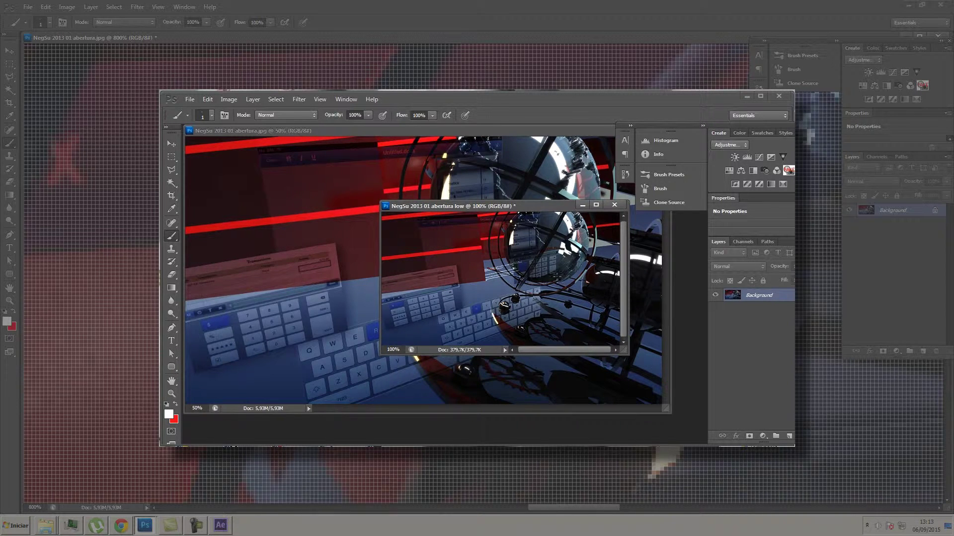
pyautogui.moveTo(523, 213); pyautogui.dragTo(424, 213)
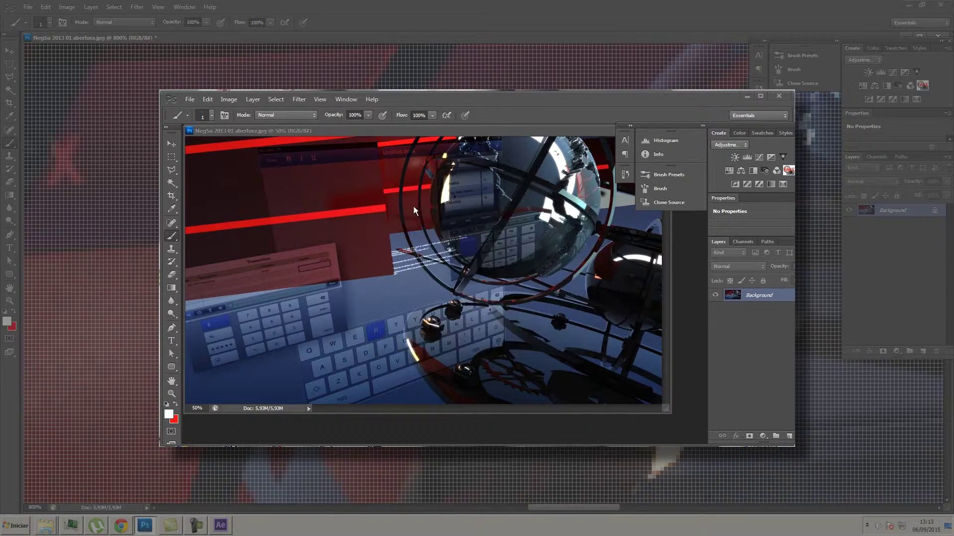
pyautogui.click(229, 98)
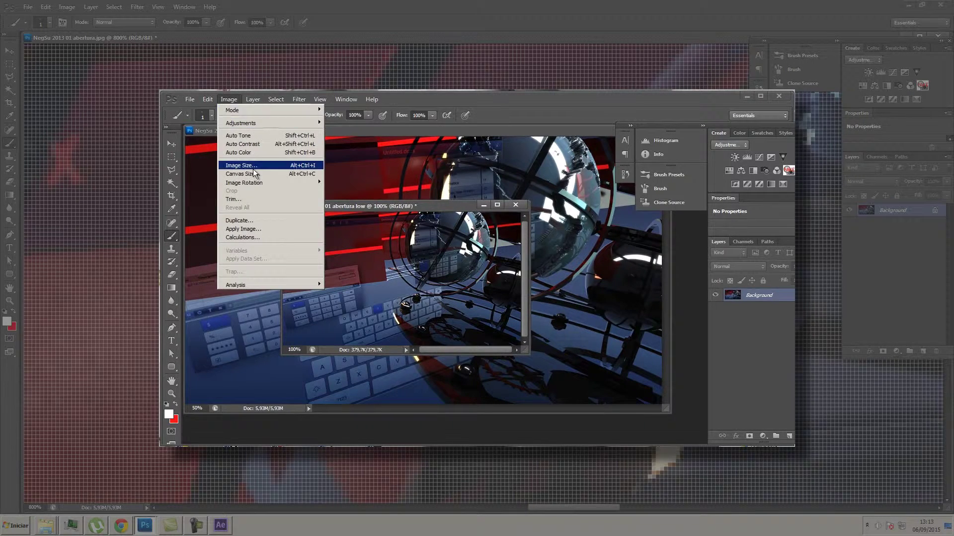
pyautogui.click(244, 170)
pyautogui.moveTo(620, 208); pyautogui.dragTo(478, 191)
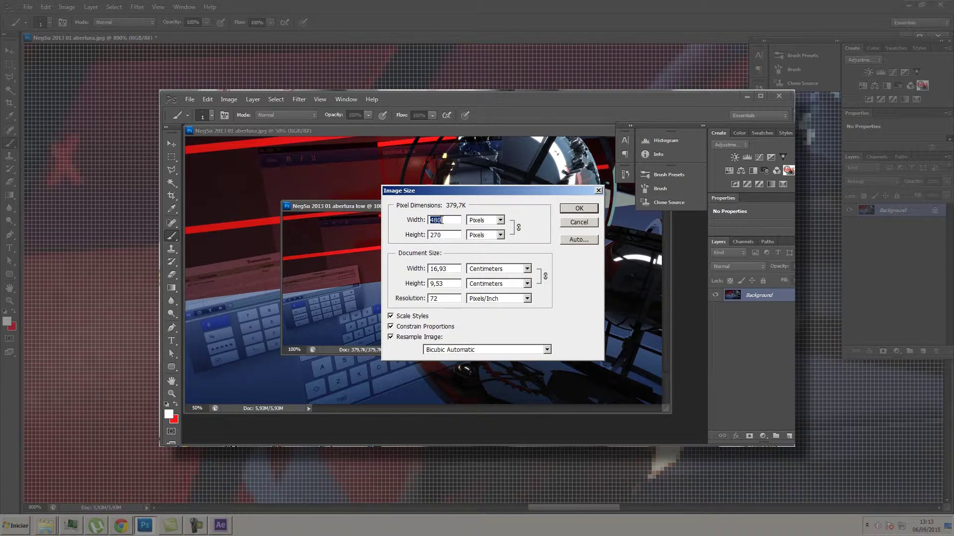
pyautogui.click(501, 220)
pyautogui.click(527, 270)
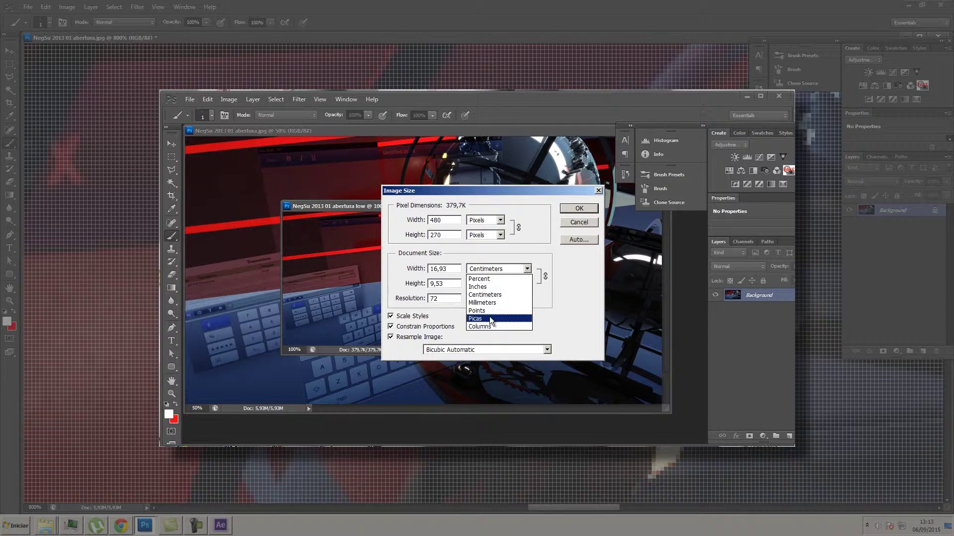
pyautogui.click(527, 269)
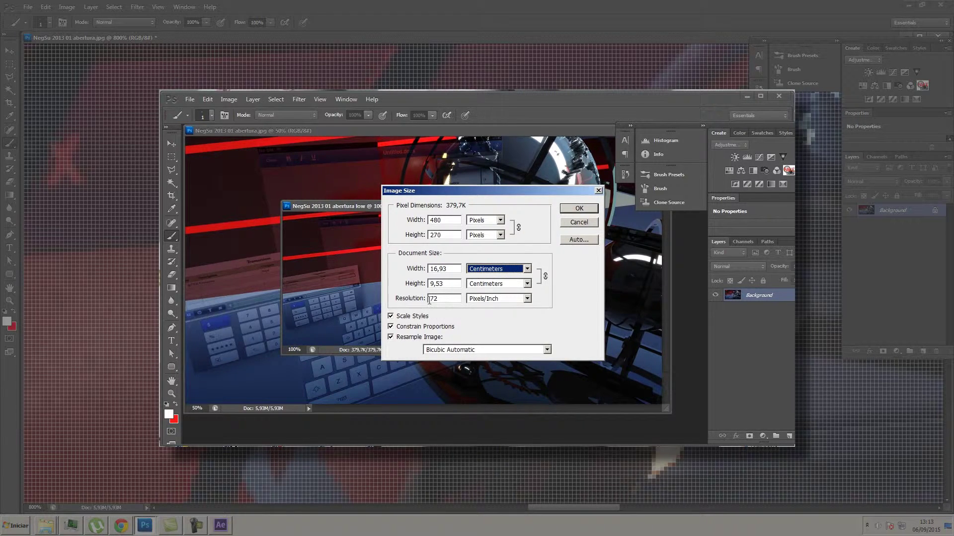
pyautogui.click(528, 299)
pyautogui.click(578, 209)
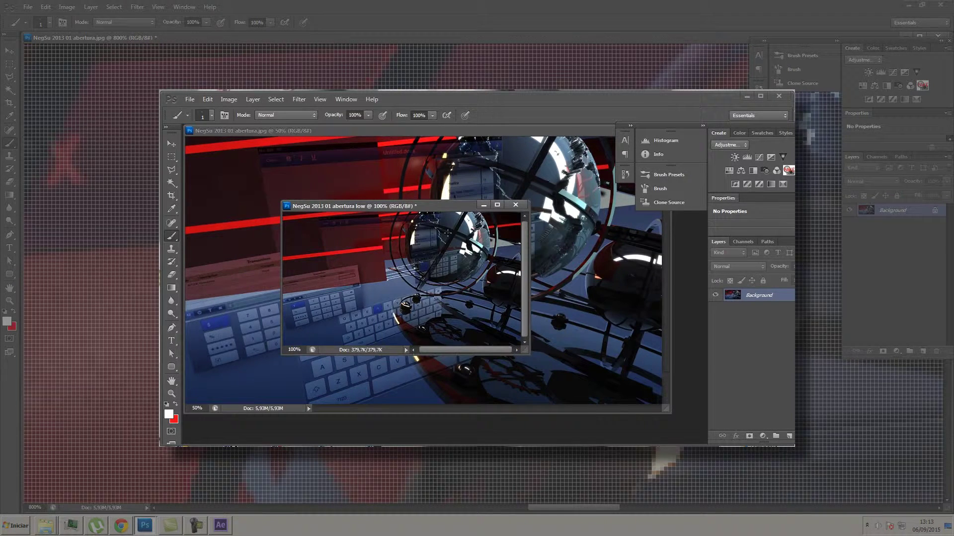
pyautogui.moveTo(430, 207); pyautogui.dragTo(531, 231)
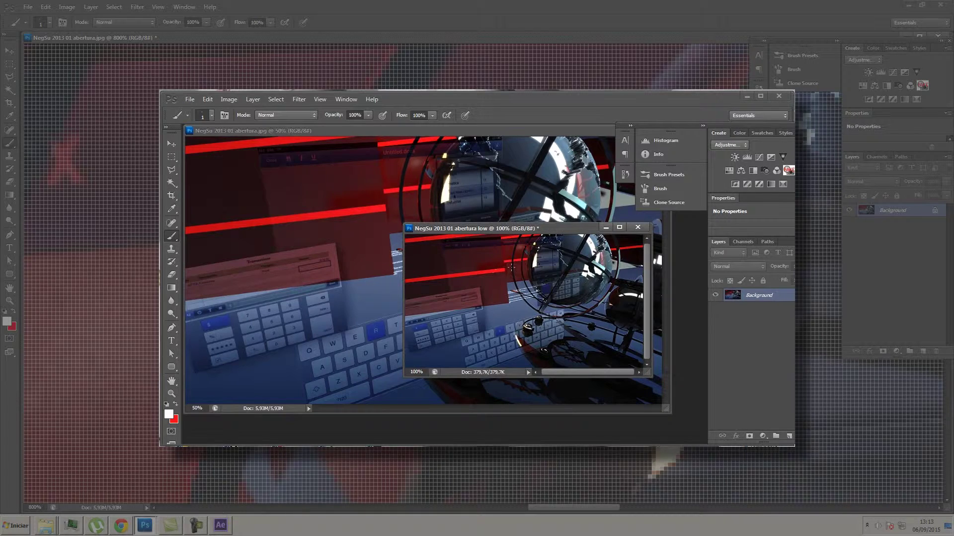
# Copy each render into the other's document with the Move tool.
pyautogui.click(171, 144)
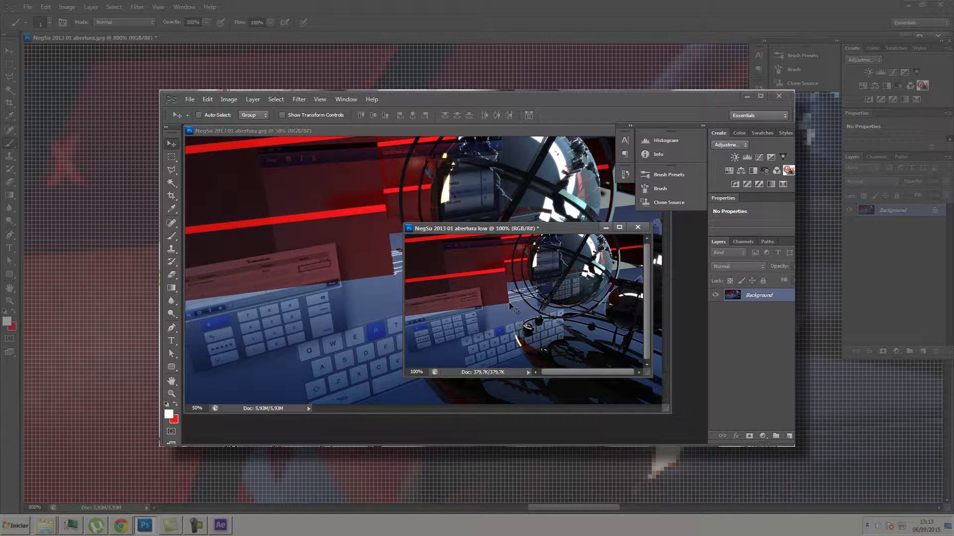
pyautogui.moveTo(510, 310)
pyautogui.mouseDown()
pyautogui.moveTo(351, 252)
pyautogui.moveTo(437, 256)
pyautogui.mouseUp()
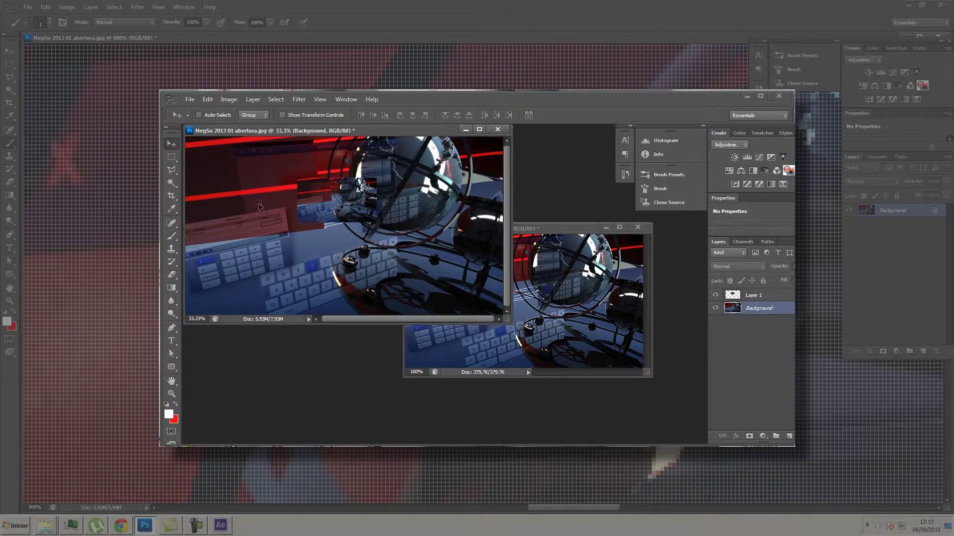
pyautogui.moveTo(769, 314); pyautogui.dragTo(556, 322)
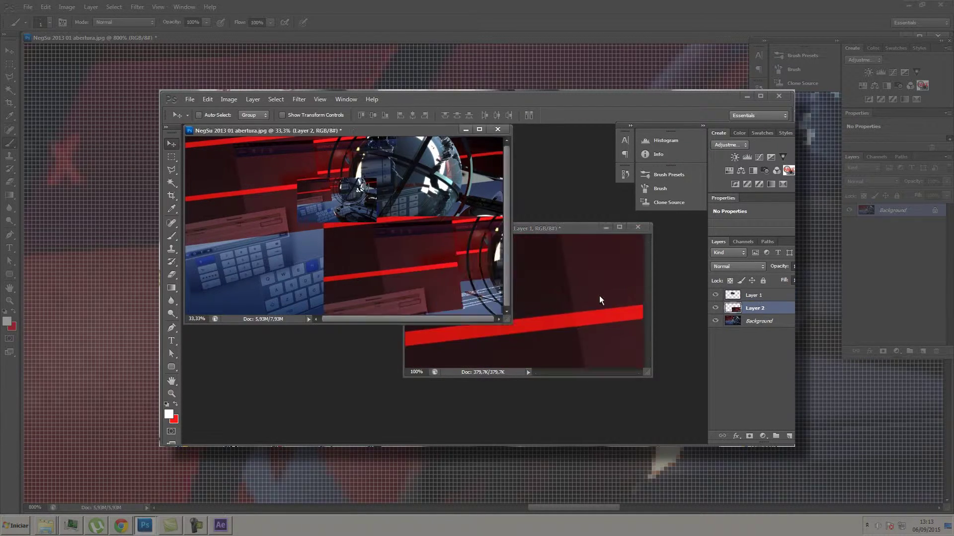
# Shift Layer 1 to show the blue keyboard, hide it, and delete Layer 2 from the full-res document.
pyautogui.moveTo(580, 315); pyautogui.dragTo(549, 316)
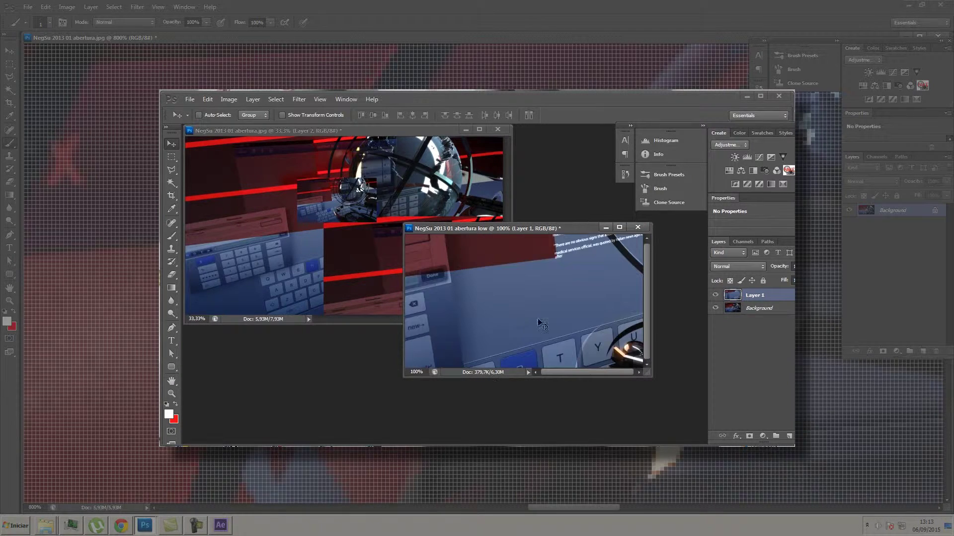
pyautogui.moveTo(548, 316); pyautogui.dragTo(532, 285)
pyautogui.click(715, 295)
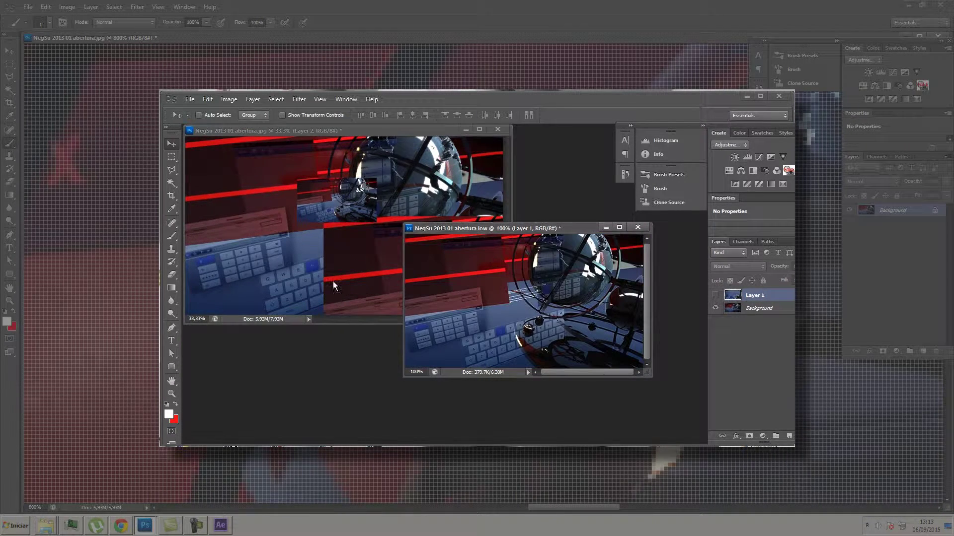
pyautogui.click(409, 133)
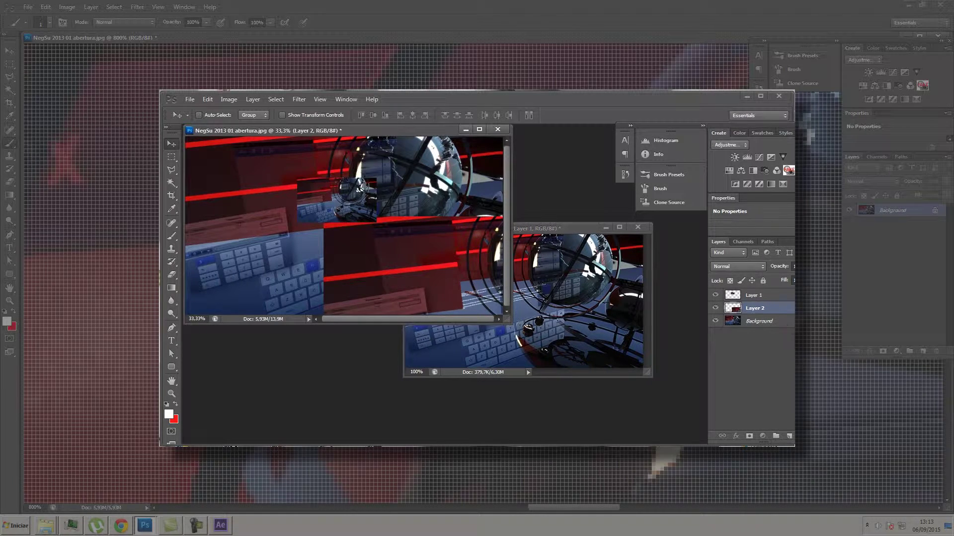
pyautogui.press('Delete')
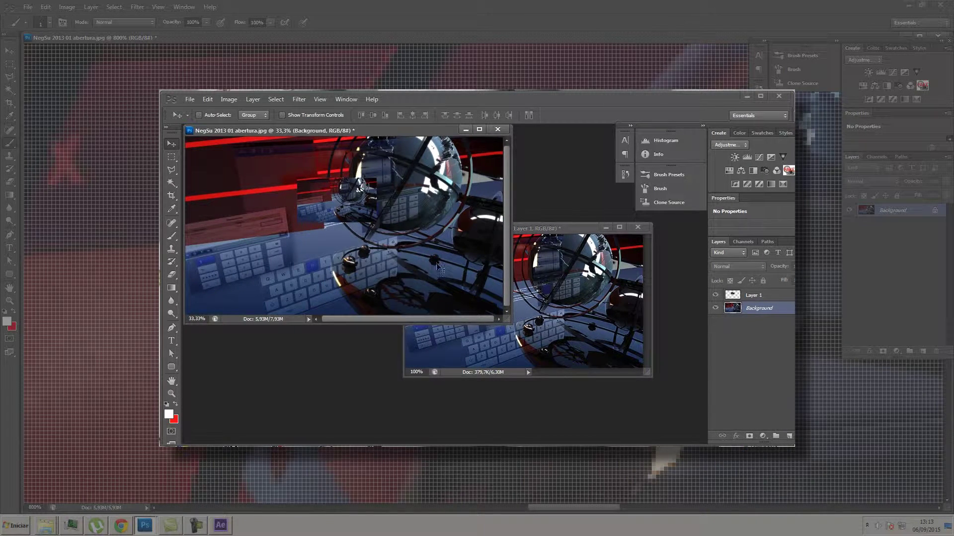
# Check the layers under the cursor, then view abertura.jpg's Image Size: 1920×1080 at 72 ppi.
pyautogui.rightClick(286, 180)
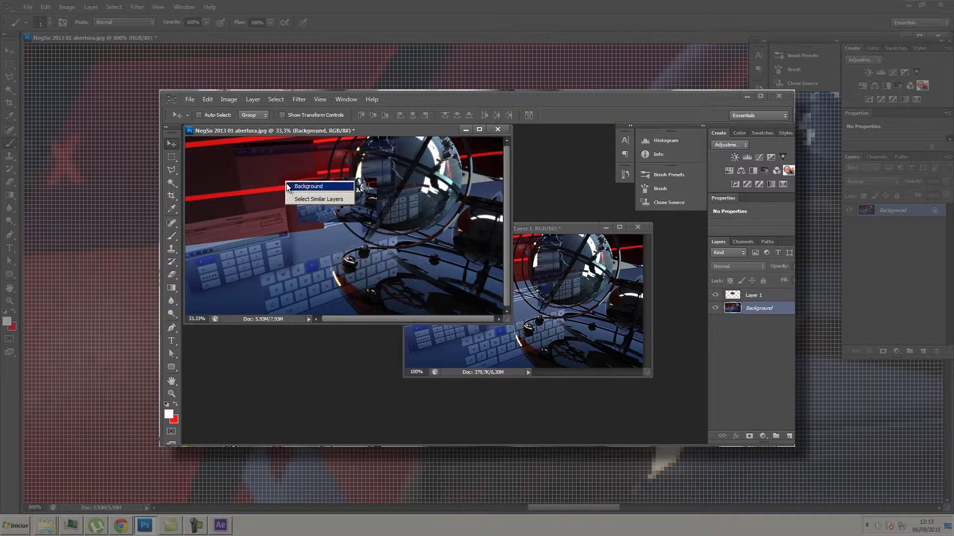
pyautogui.rightClick(243, 179)
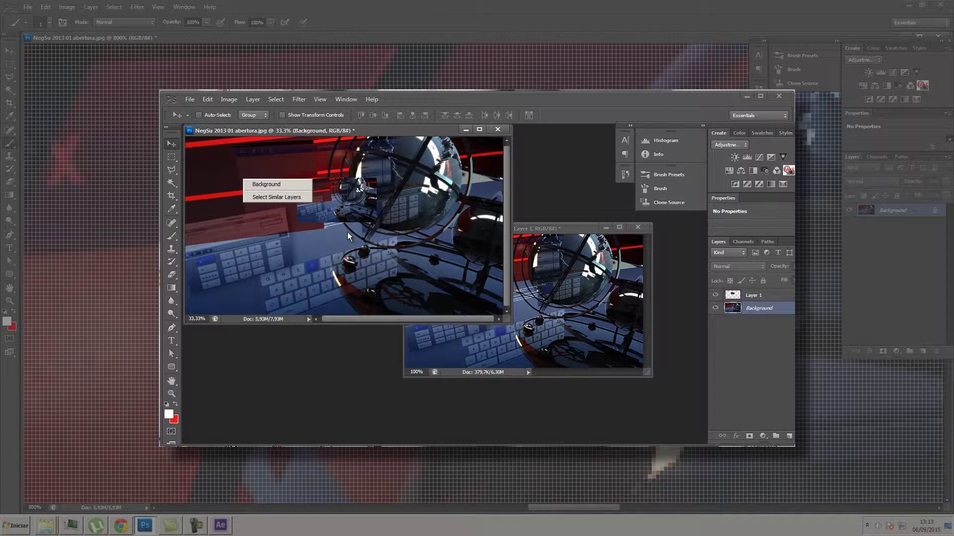
pyautogui.click(227, 100)
pyautogui.click(229, 99)
pyautogui.click(238, 168)
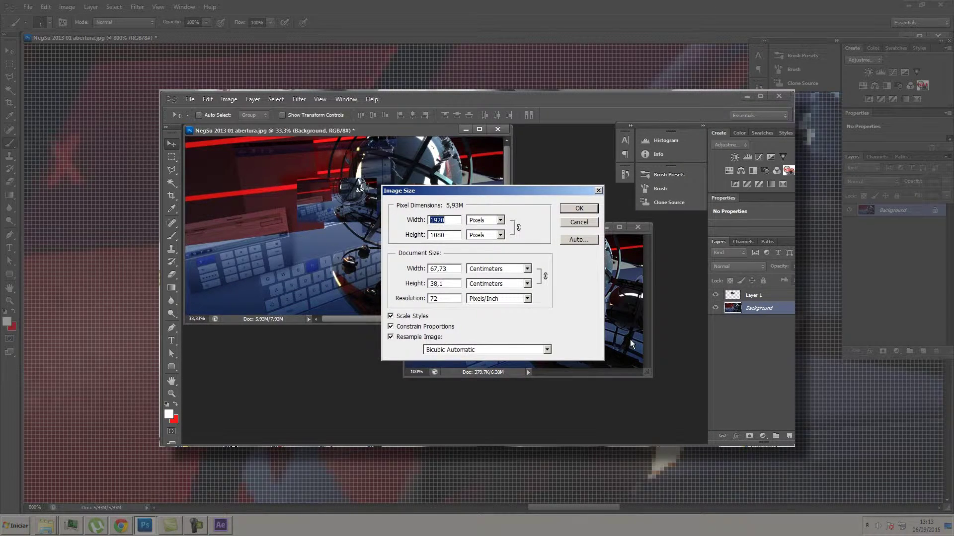
# Check the resolution units in Image Size, then dismiss the dialog.
pyautogui.click(521, 298)
pyautogui.click(570, 299)
pyautogui.click(598, 191)
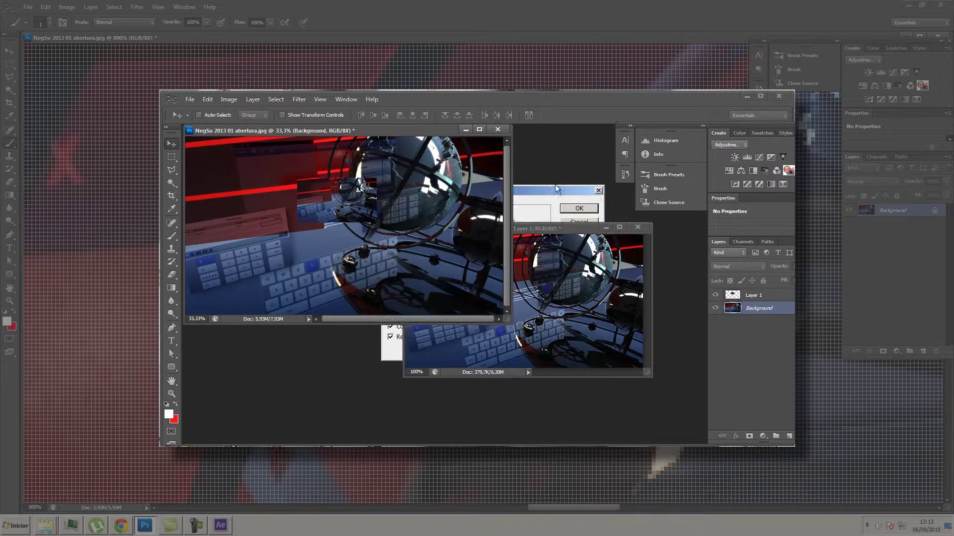
# Zoom the full-res render to 3200% to show its pixel grid, with the low-res copy visible alongside.
pyautogui.moveTo(356, 136); pyautogui.dragTo(420, 171)
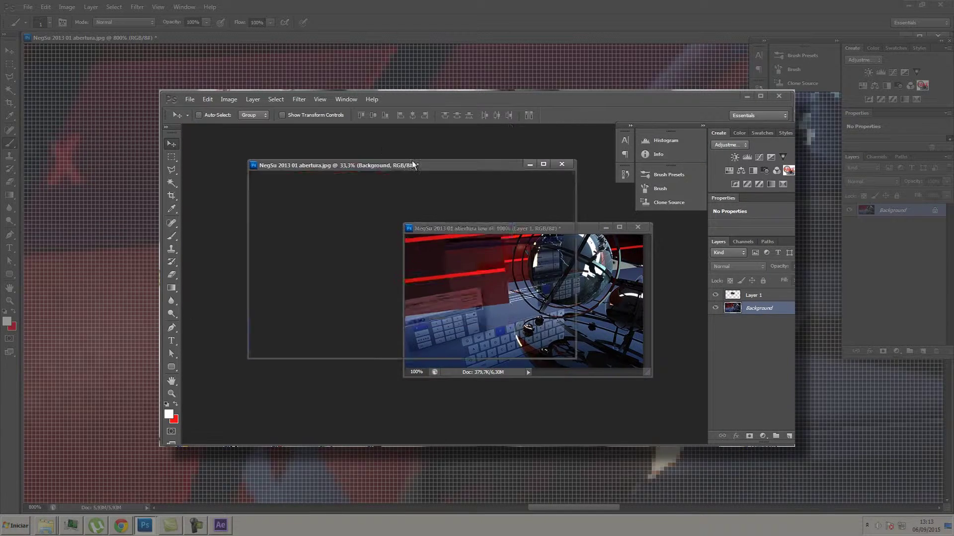
pyautogui.hotkey('ctrl', 'alt', '=')
pyautogui.hotkey('ctrl', 'alt', '=')
pyautogui.hotkey('ctrl', 'alt', '=')
pyautogui.hotkey('ctrl', 'alt', '=')
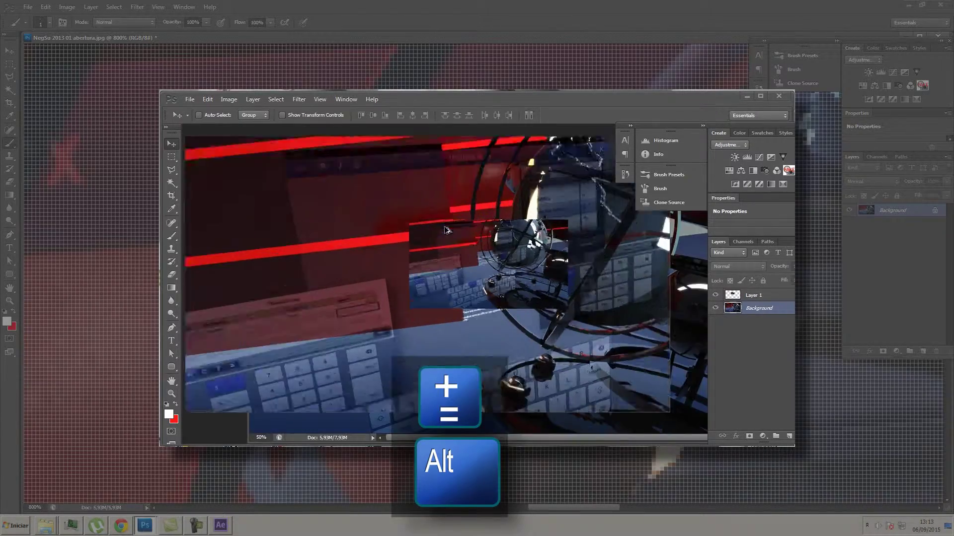
pyautogui.hotkey('ctrl', 'alt', '=')
pyautogui.hotkey('ctrl', 'alt', '=')
pyautogui.hotkey('ctrl', 'alt', '=')
pyautogui.hotkey('ctrl', 'alt', '=')
pyautogui.hotkey('ctrl', 'alt', '=')
pyautogui.hotkey('ctrl', 'alt', '=')
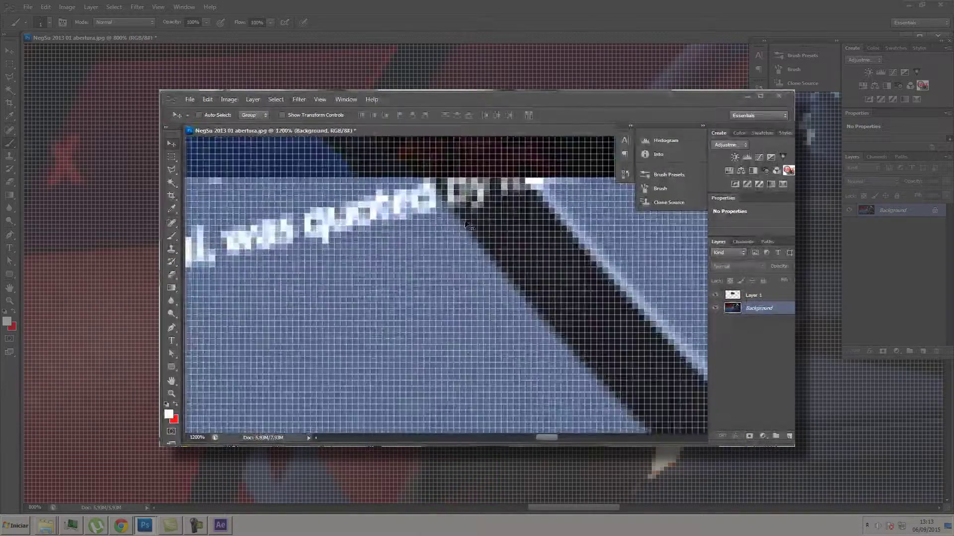
pyautogui.hotkey('ctrl', 'alt', '=')
pyautogui.hotkey('ctrl', 'alt', '=')
pyautogui.hotkey('ctrl', 'alt', '=')
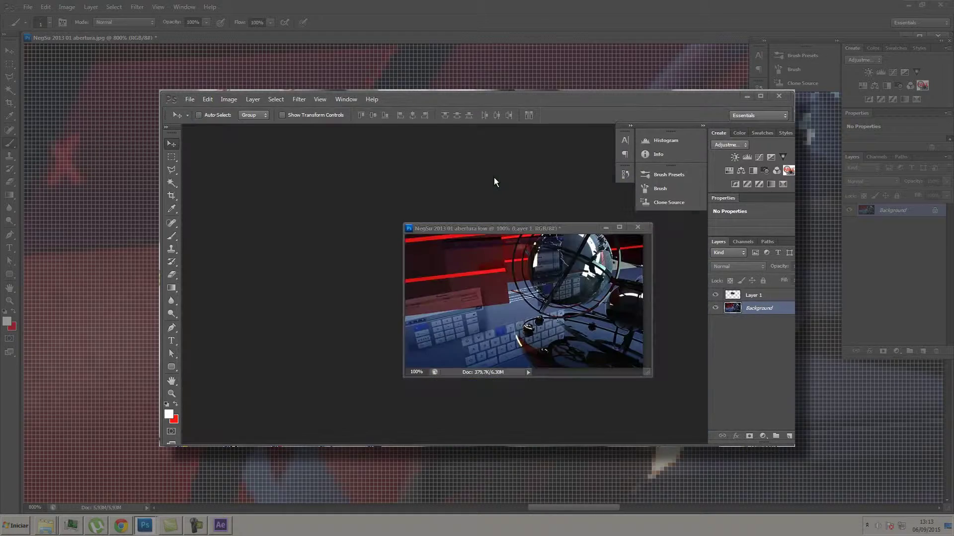
pyautogui.hotkey('shift', 'Tab')
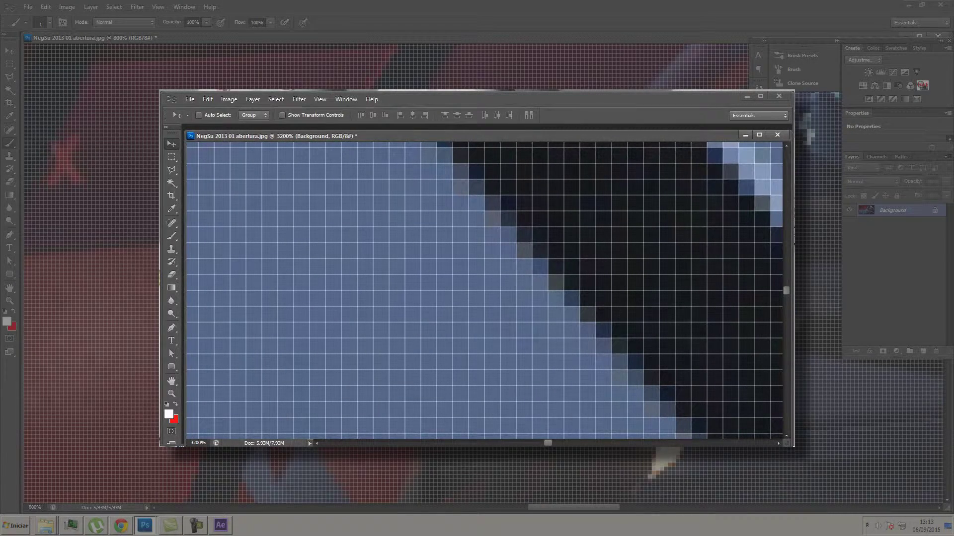
pyautogui.moveTo(787, 444); pyautogui.dragTo(510, 323)
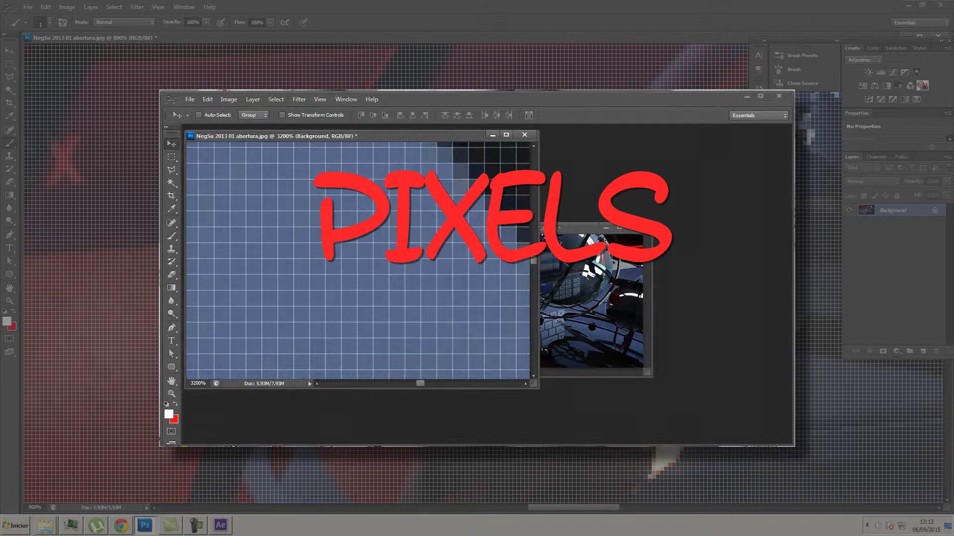
pyautogui.hotkey('shift', 'Tab')
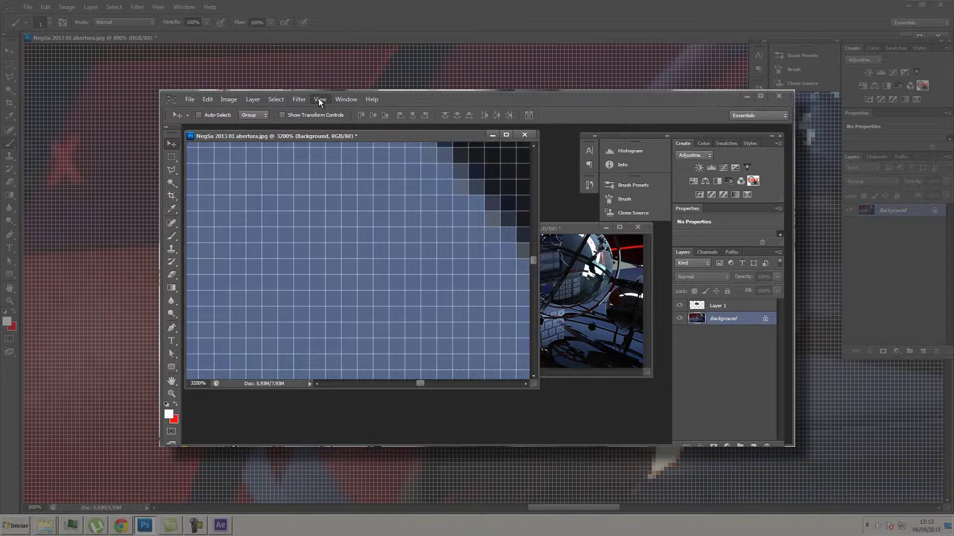
# Show the Navigator panel on the right side and scroll the magnified canvas down.
pyautogui.click(319, 101)
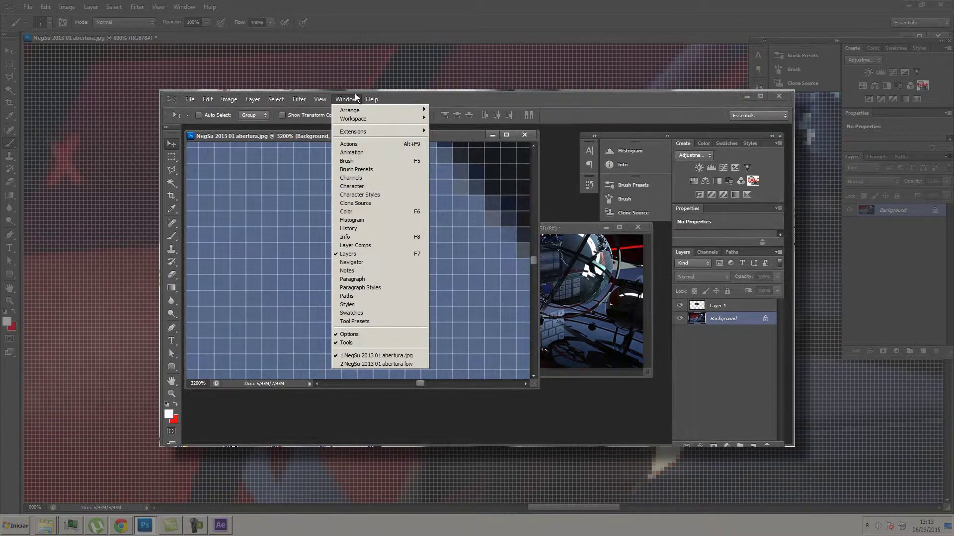
pyautogui.click(357, 263)
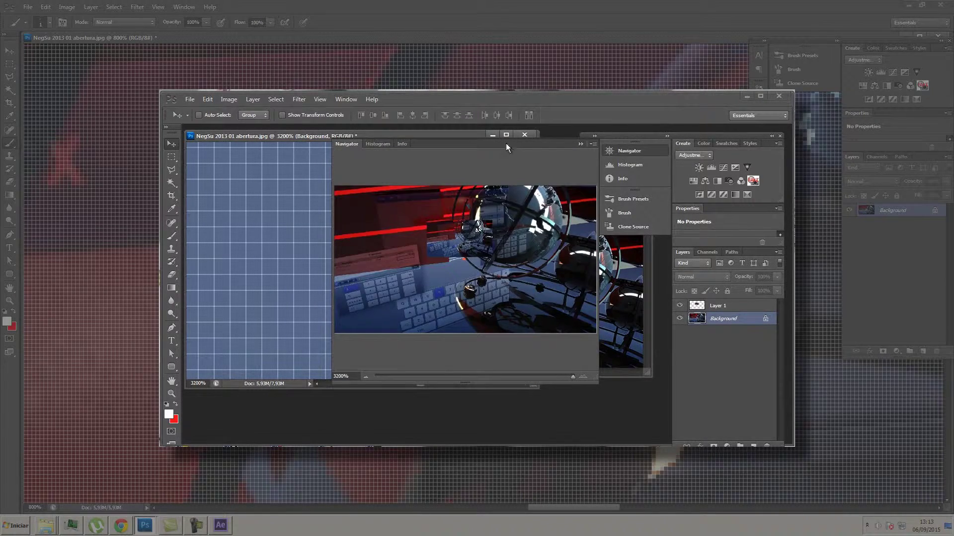
pyautogui.moveTo(509, 146); pyautogui.dragTo(731, 130)
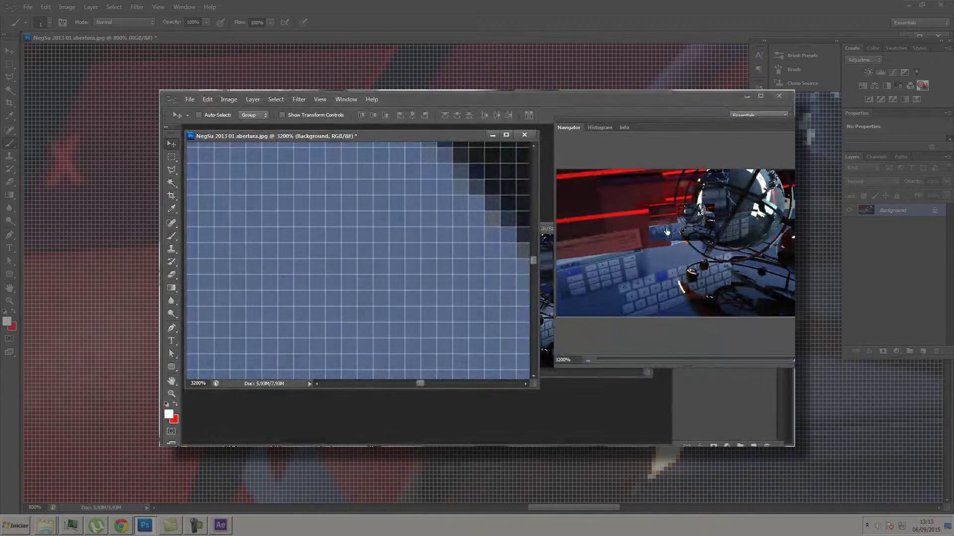
pyautogui.moveTo(534, 259); pyautogui.dragTo(533, 267)
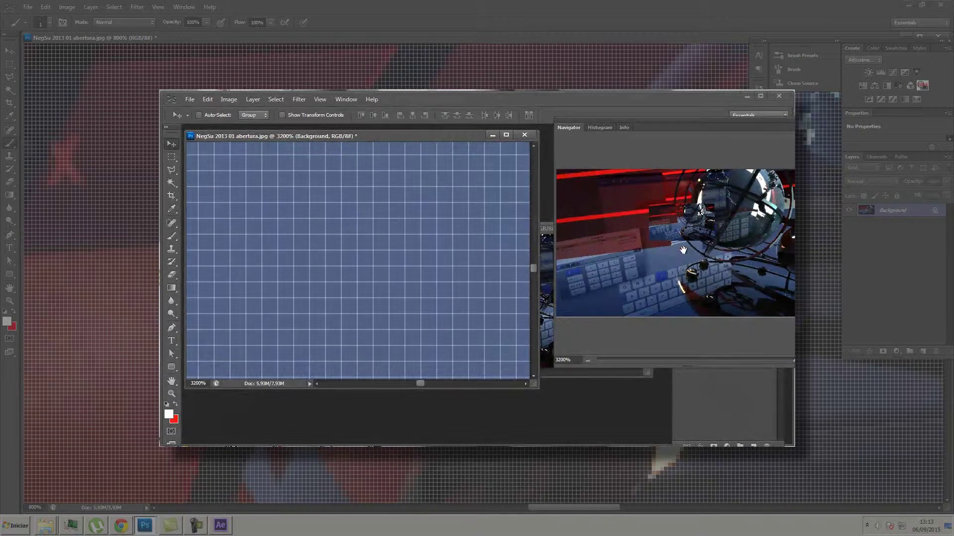
pyautogui.moveTo(534, 268); pyautogui.dragTo(534, 270)
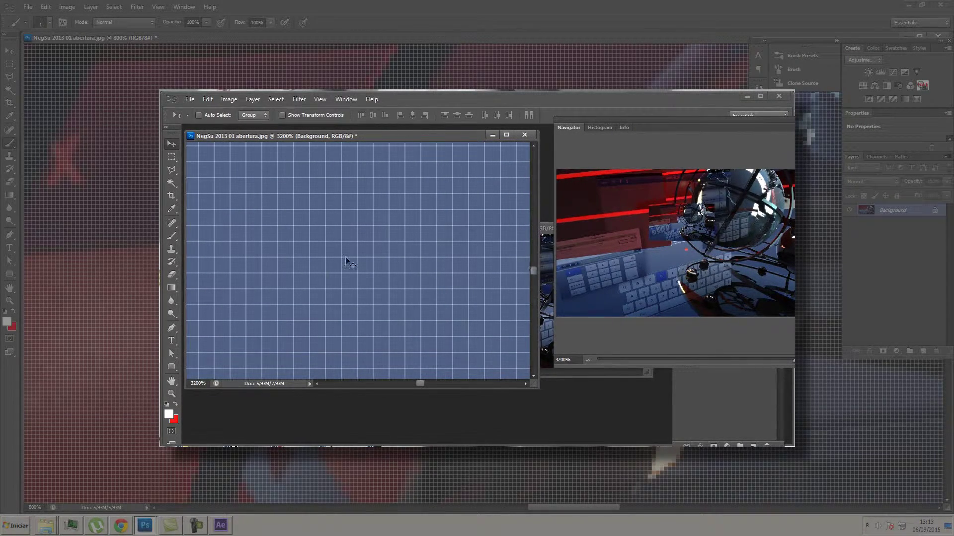
# Brush a dab of white pixels on the blue surface, then zoom out to 74.1% via the Navigator.
pyautogui.click(171, 236)
pyautogui.moveTo(270, 209)
pyautogui.mouseDown()
pyautogui.moveTo(322, 224)
pyautogui.moveTo(299, 255)
pyautogui.moveTo(374, 247)
pyautogui.moveTo(377, 279)
pyautogui.mouseUp()
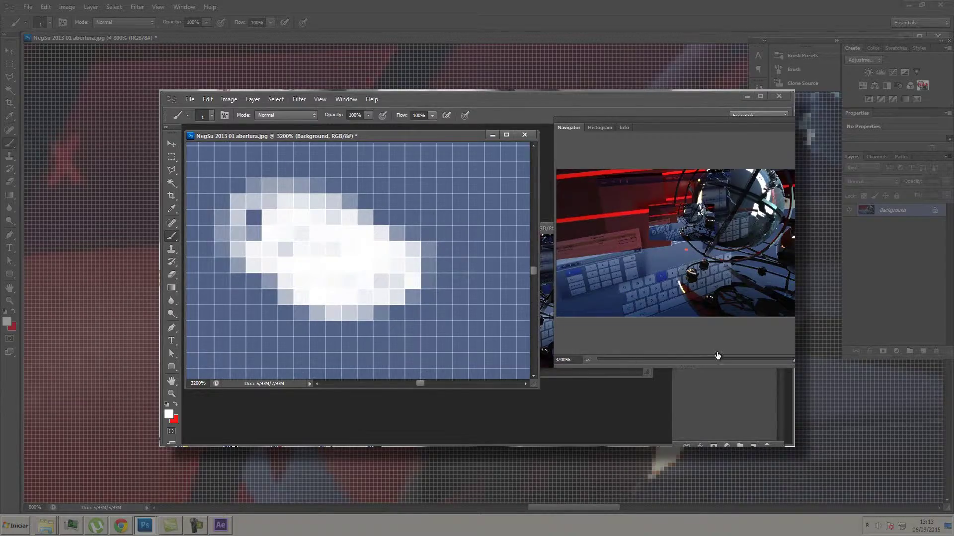
pyautogui.moveTo(788, 361); pyautogui.dragTo(692, 369)
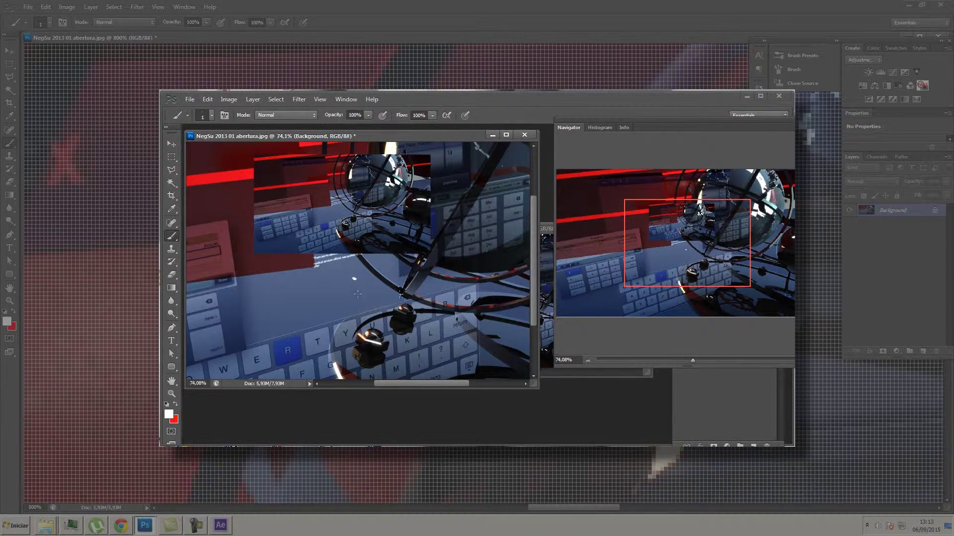
pyautogui.scroll(-2, 531, 283)
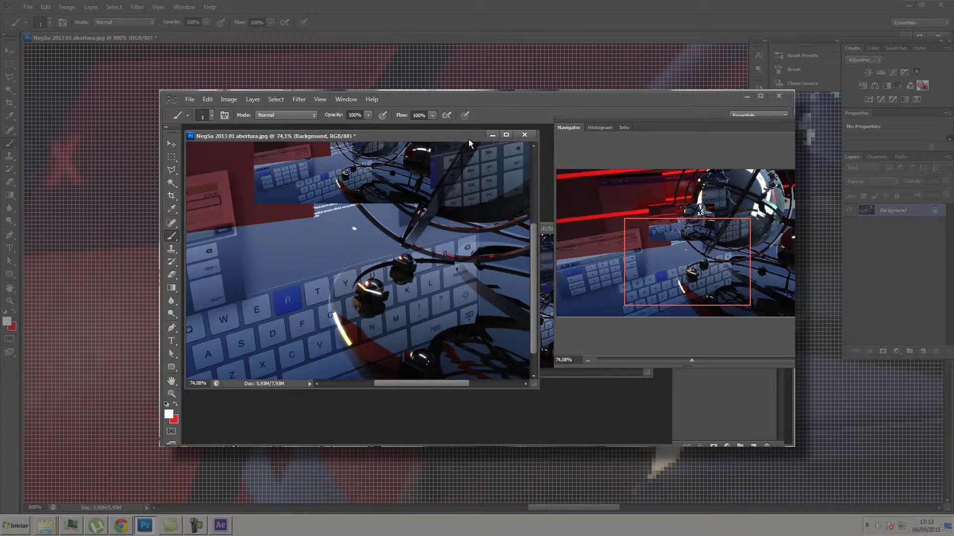
pyautogui.moveTo(491, 139); pyautogui.dragTo(498, 139)
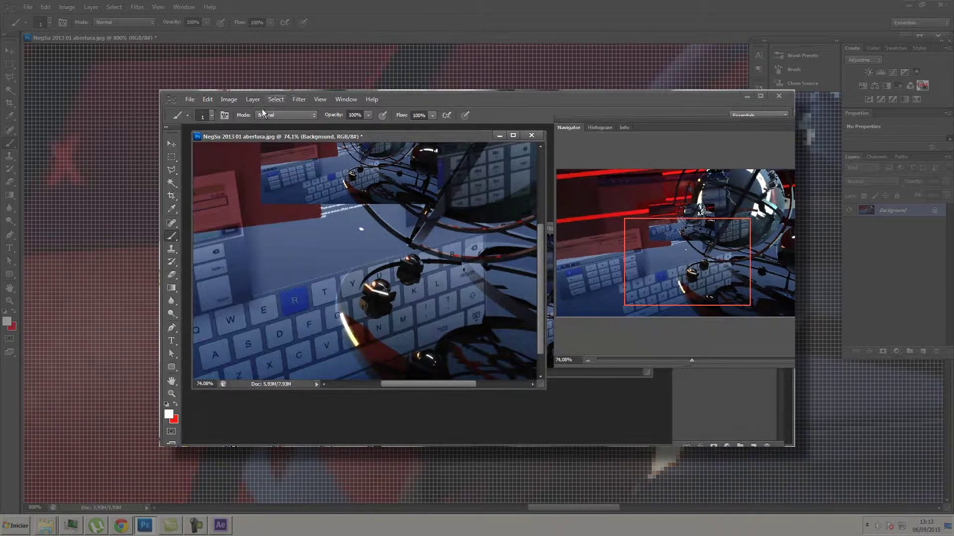
pyautogui.hotkey('ctrl', 'alt', 'i')
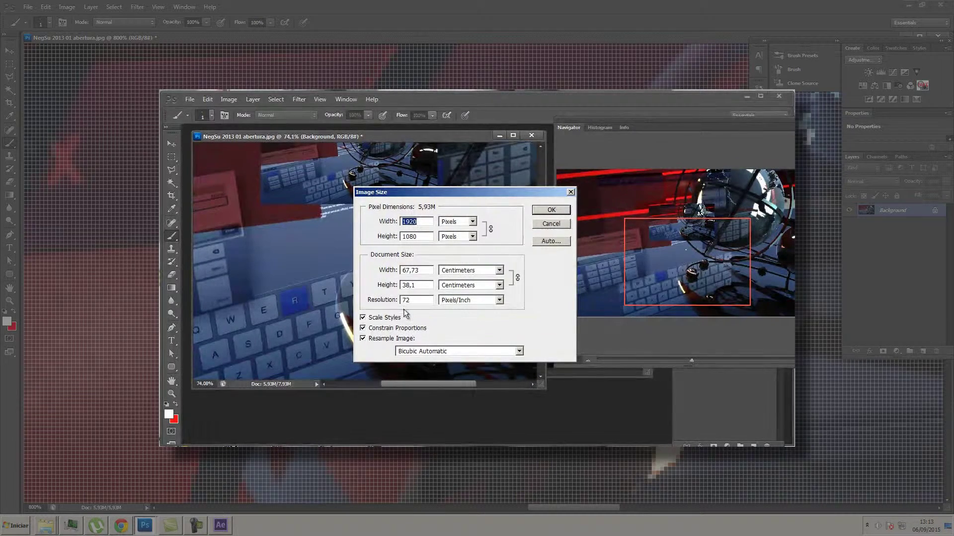
pyautogui.click(498, 300)
pyautogui.click(467, 306)
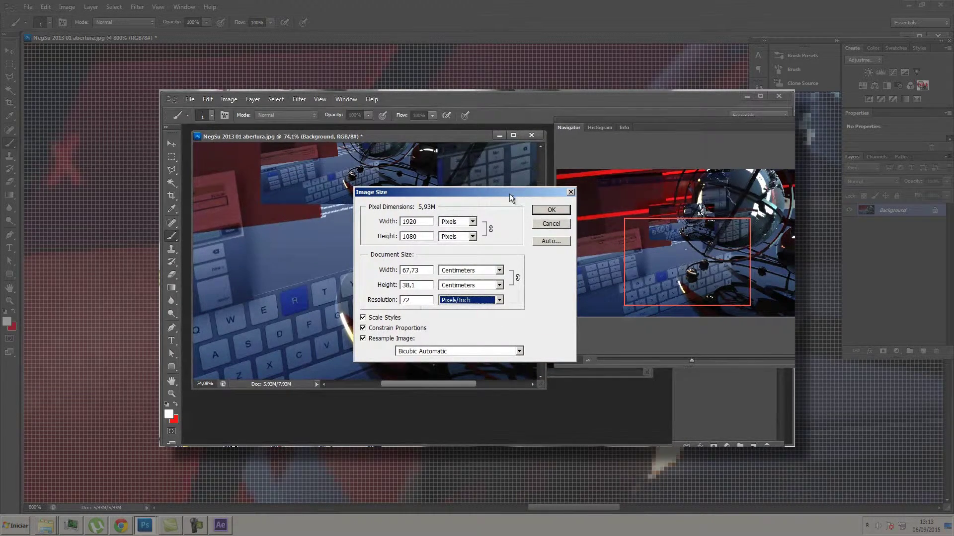
pyautogui.moveTo(508, 193); pyautogui.dragTo(486, 177)
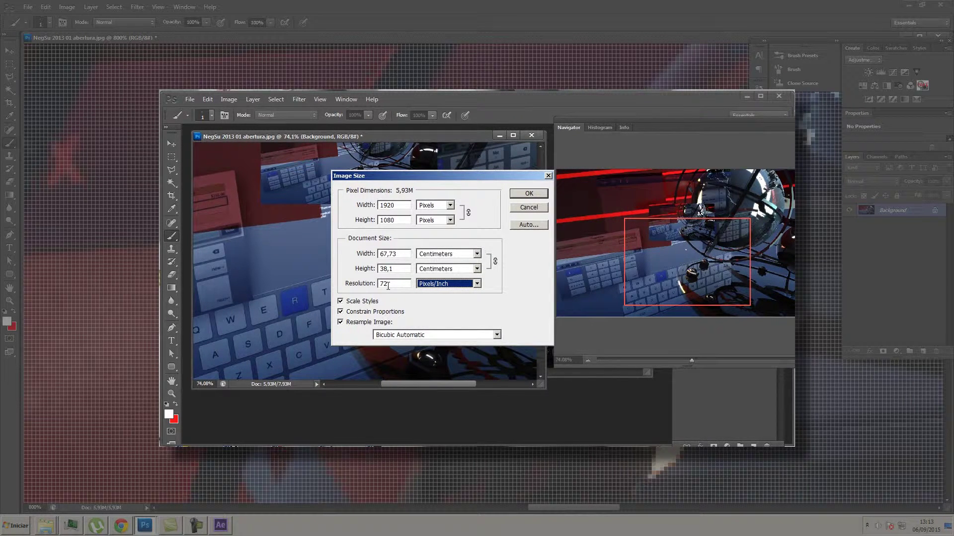
pyautogui.moveTo(490, 175); pyautogui.dragTo(523, 183)
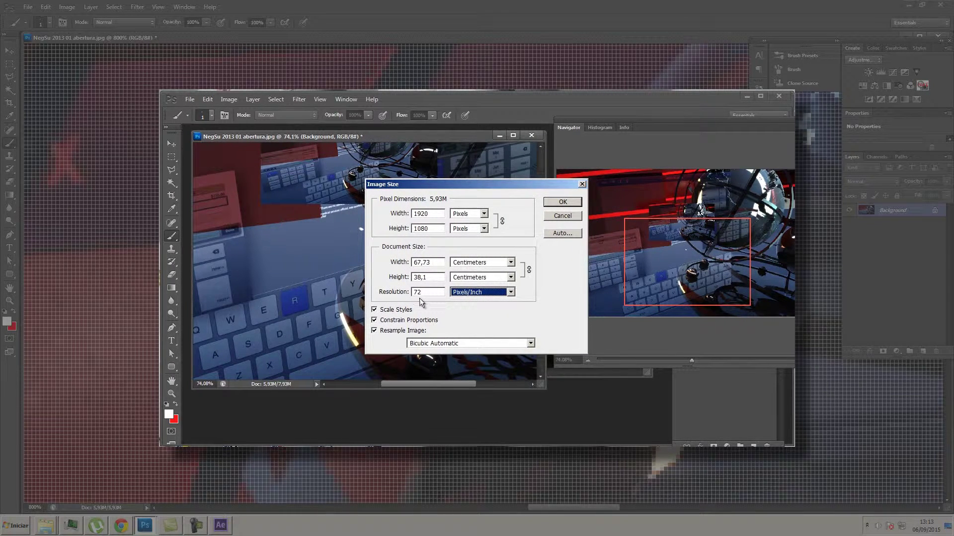
pyautogui.moveTo(492, 185); pyautogui.dragTo(466, 177)
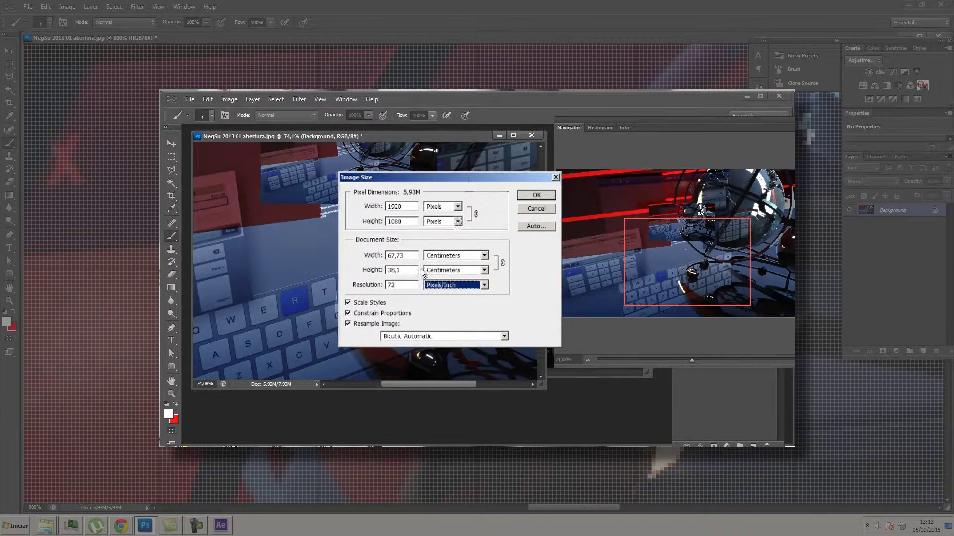
pyautogui.hotkey('shift', 'Tab')
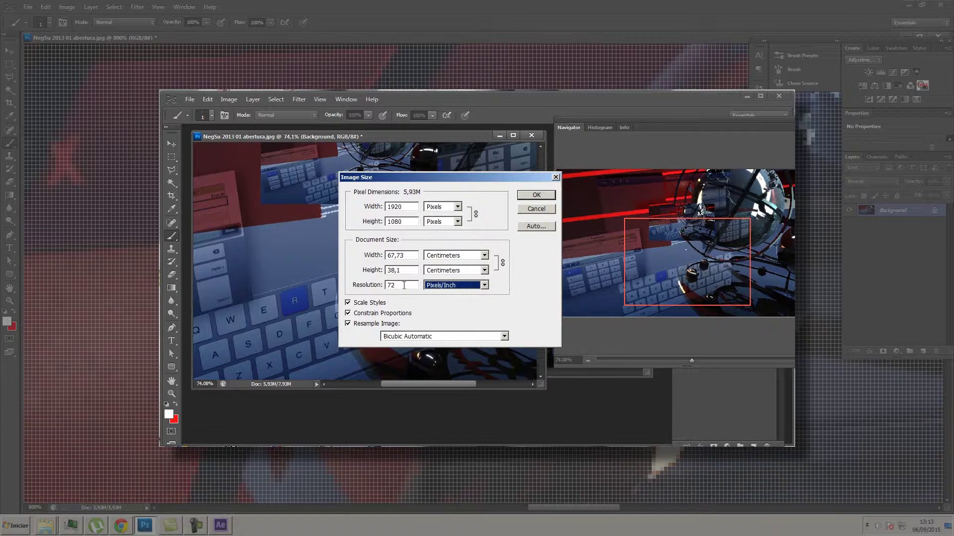
pyautogui.write('300')
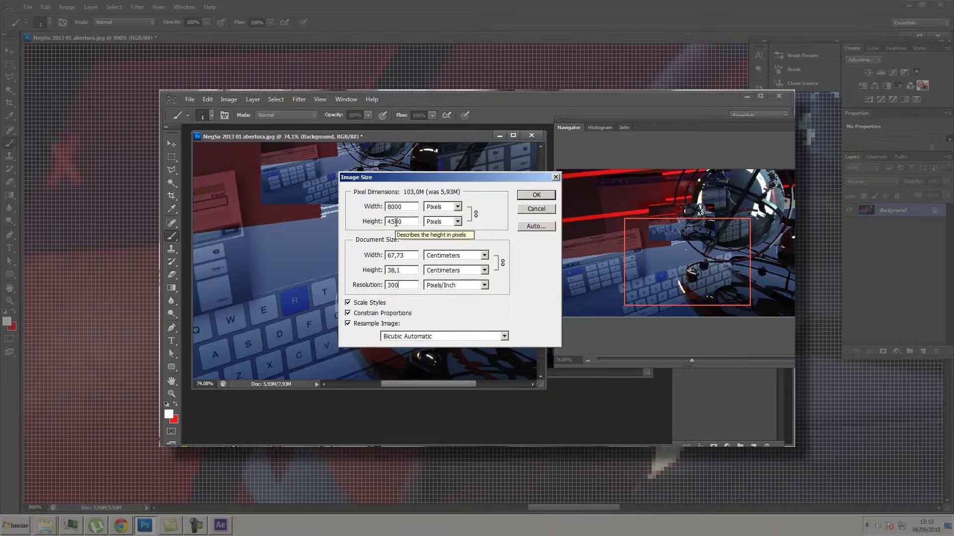
pyautogui.click(541, 208)
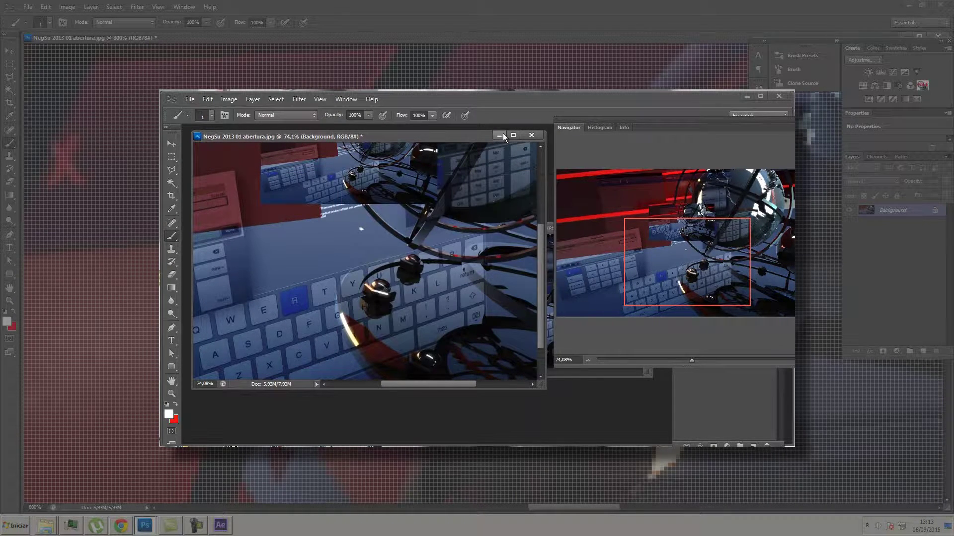
# Close the full-res render without saving, then rearrange the low-res window and Navigator panel.
pyautogui.click(533, 138)
pyautogui.click(476, 237)
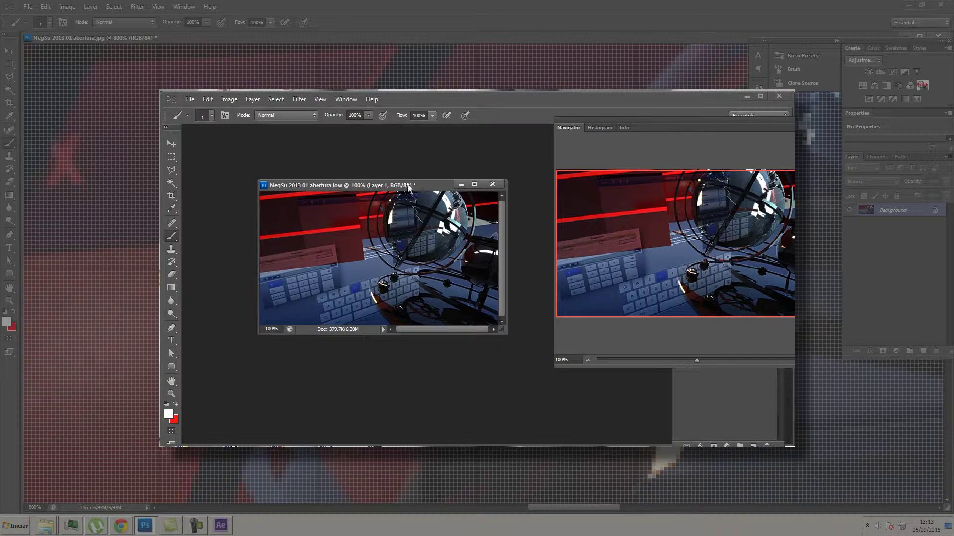
pyautogui.moveTo(408, 187); pyautogui.dragTo(391, 178)
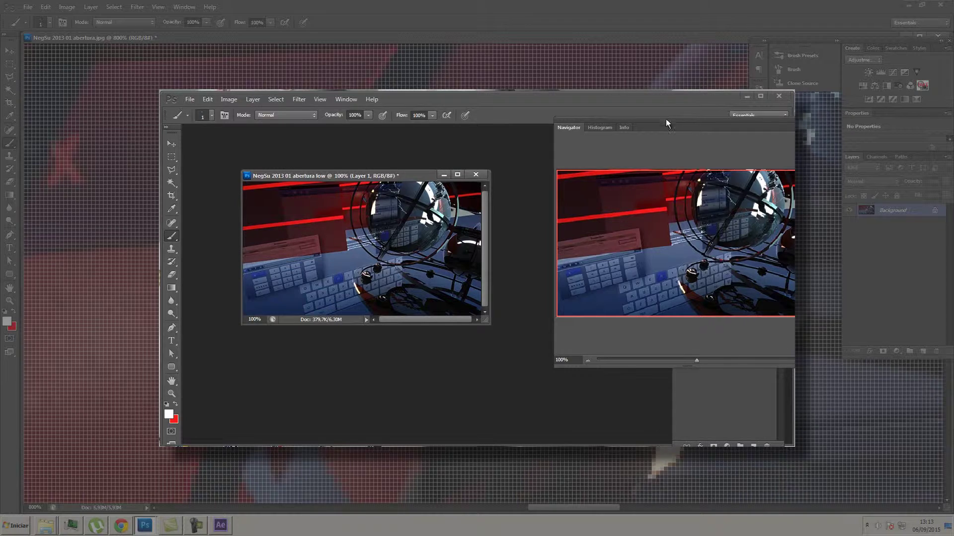
pyautogui.moveTo(667, 122); pyautogui.dragTo(618, 132)
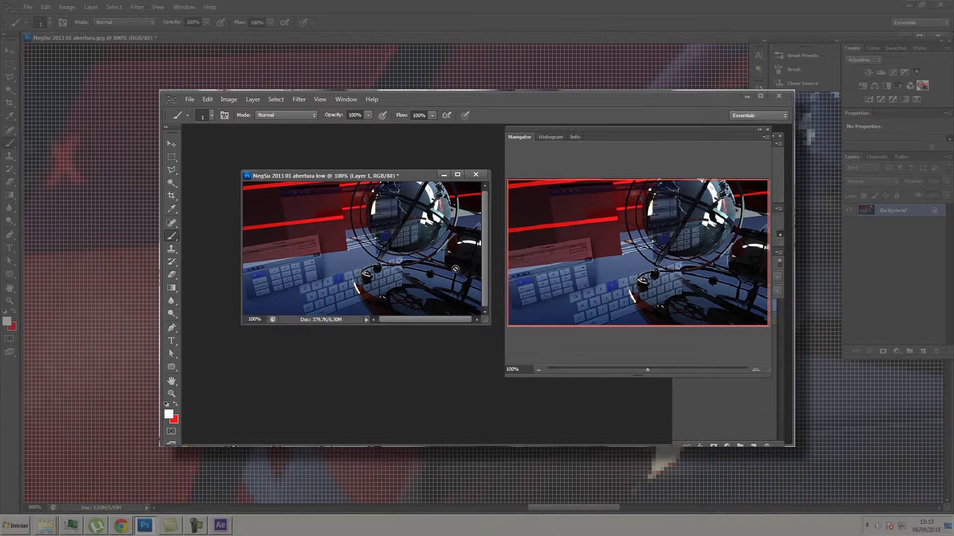
pyautogui.moveTo(409, 181); pyautogui.dragTo(399, 182)
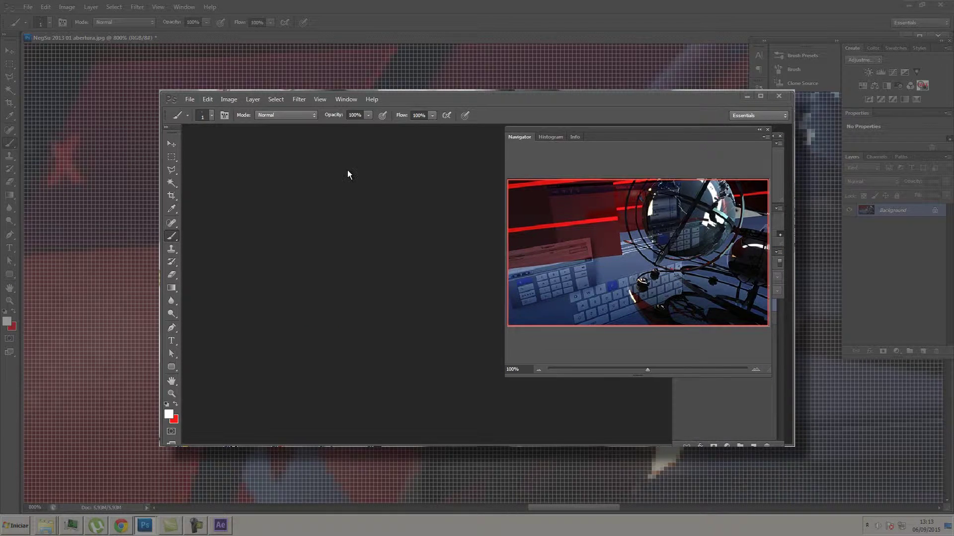